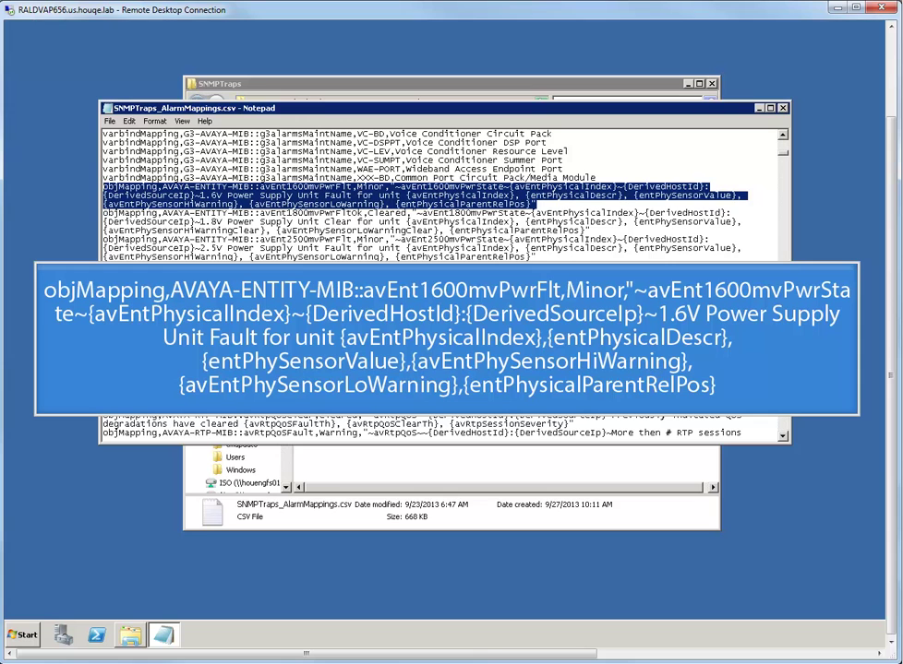
Close the alarm mappings file, open the C:\temp\MegaRAID folder and copy its path
key("alt+F4")
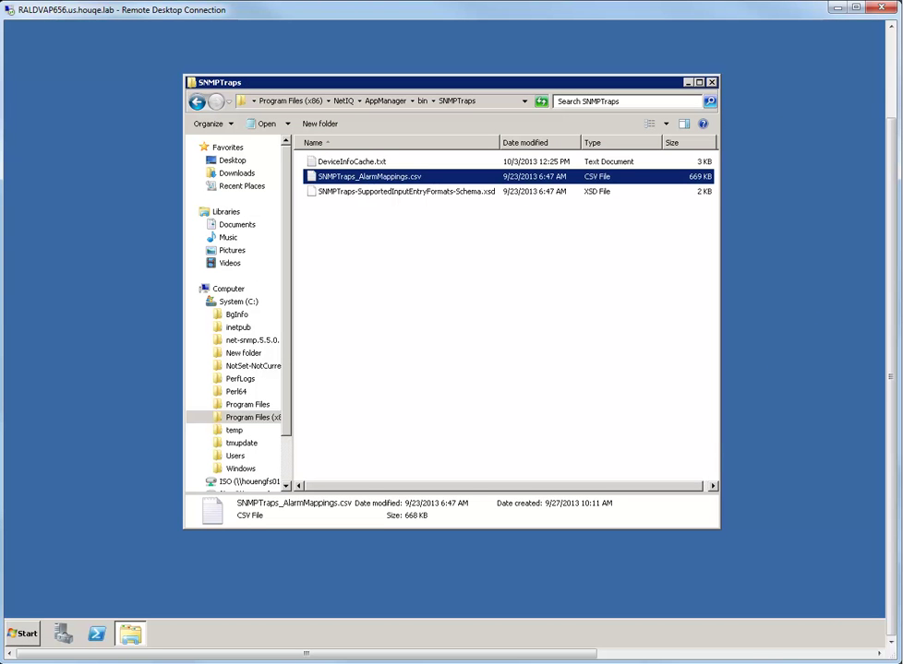
left_click(234, 430)
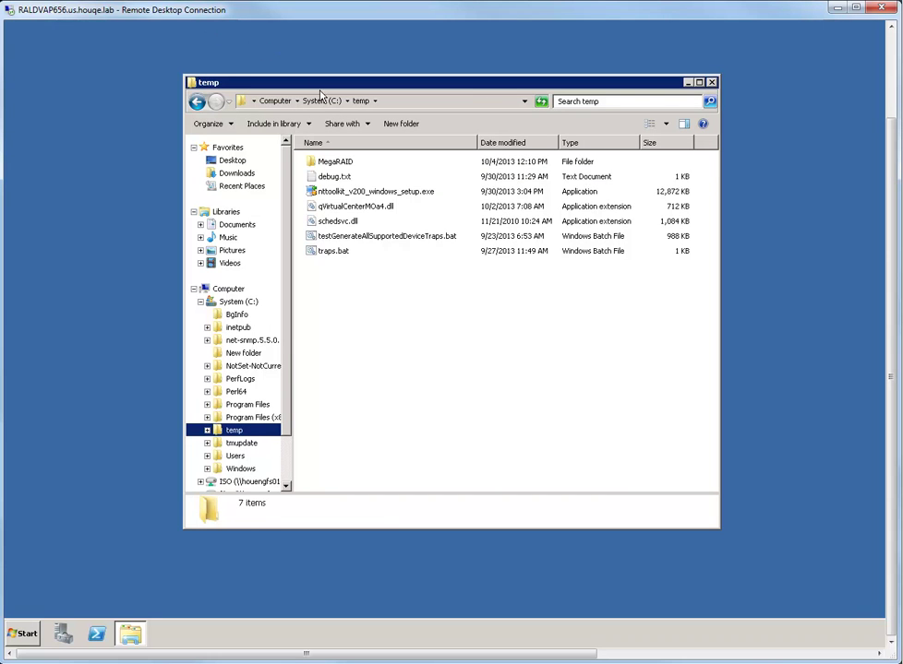
left_click(343, 162)
double_click(343, 163)
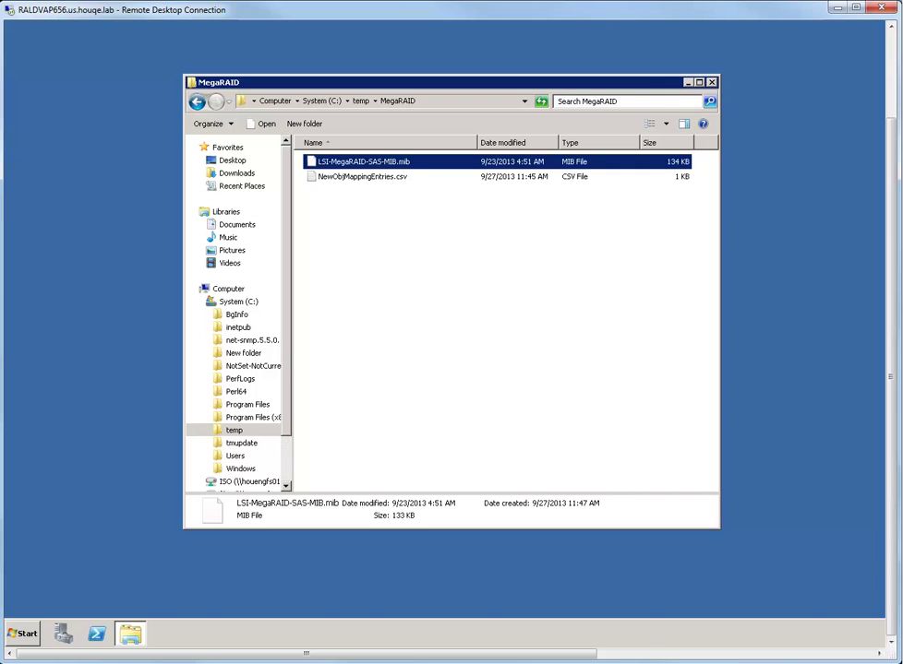
key("alt+d")
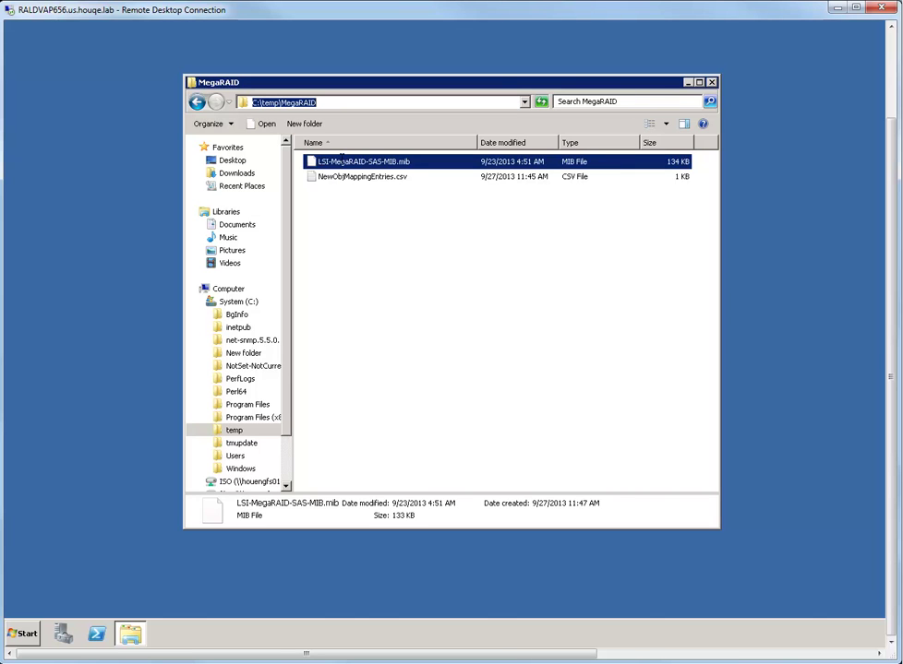
right_click(302, 105)
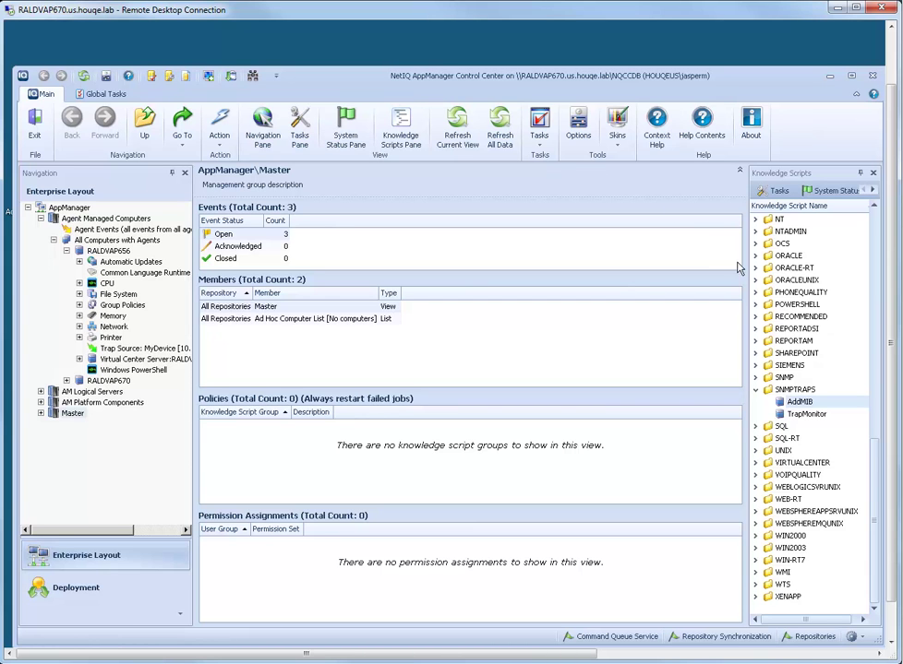
Create an AddMIB job on RALDVAP656 and set the full path to MIB files to C:\temp\MegaRAID\
left_click_drag(785, 406, 115, 258)
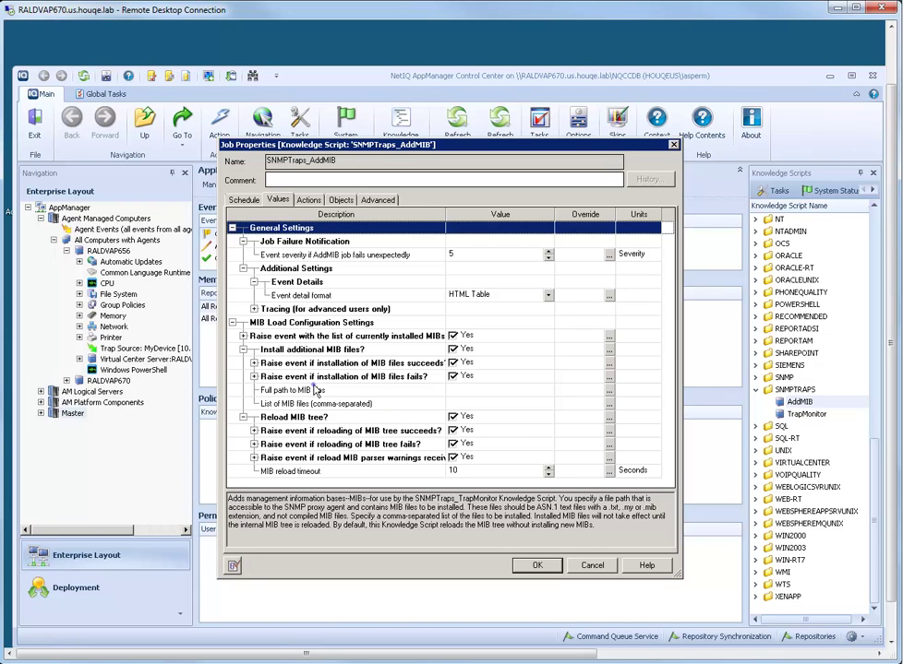
left_click(446, 391)
left_click(480, 392)
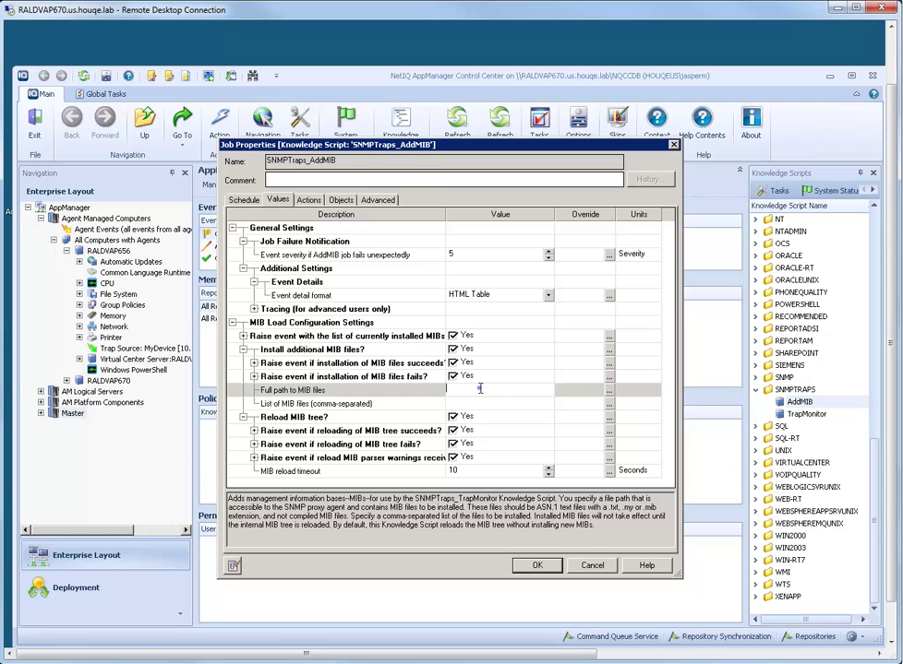
right_click(480, 388)
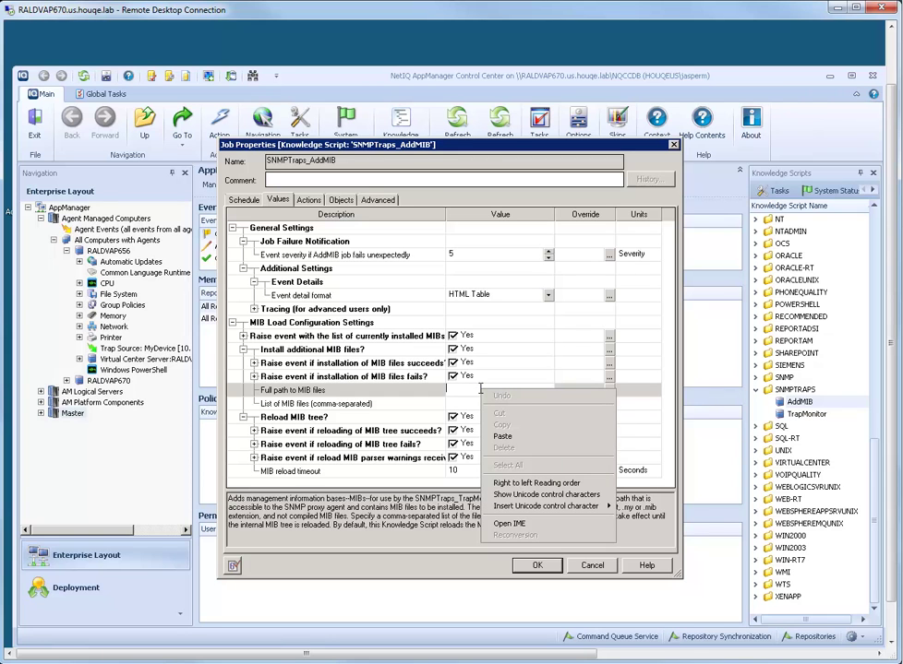
left_click(503, 435)
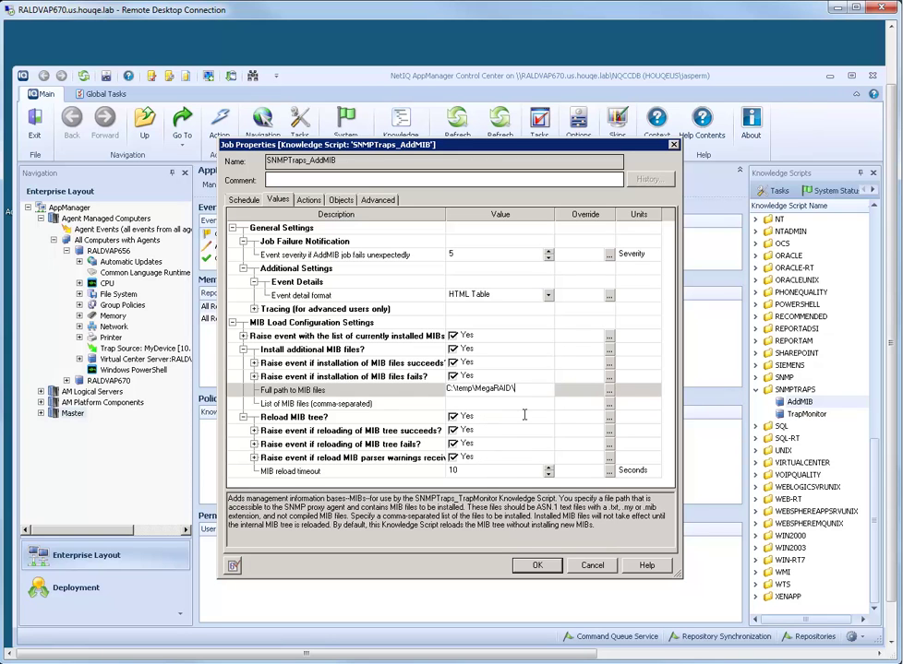
Enter LSI-MegaRAID-SAS-MIB.mib as the list of MIB files and submit the AddMIB job
key("Tab")
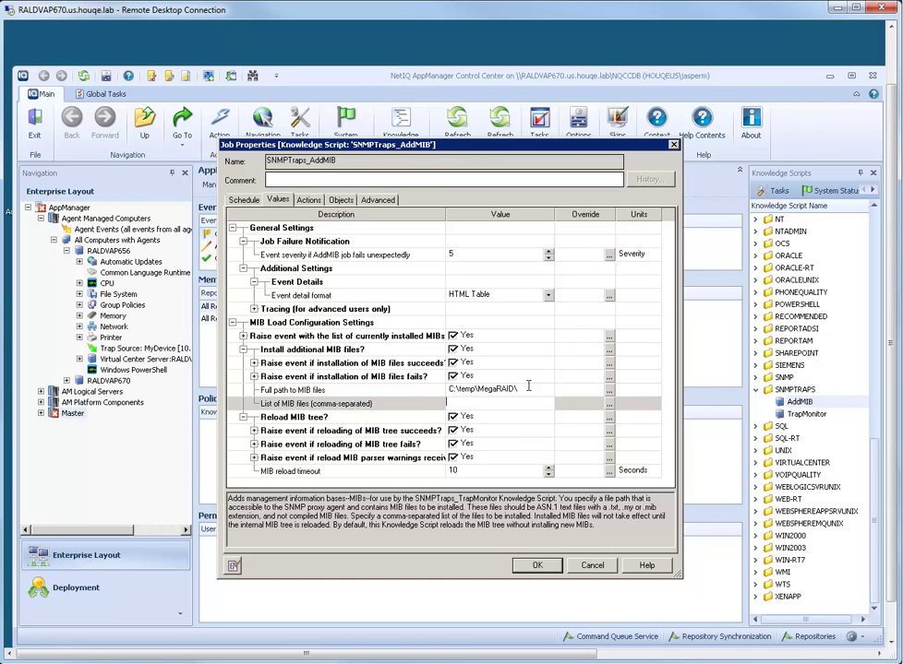
type("LSI-MegaRAID-SAS-MIB.mib")
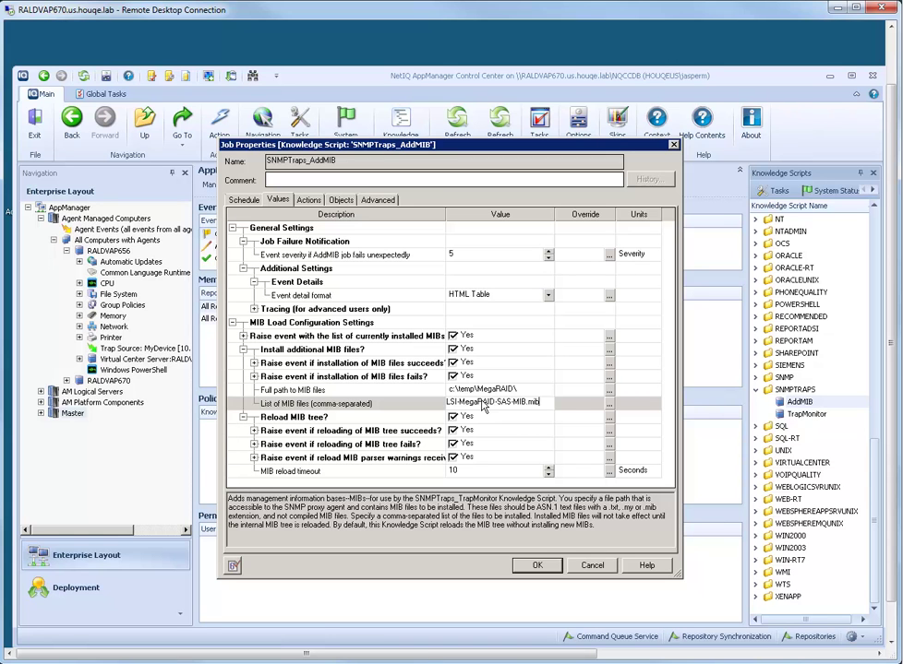
left_click(537, 565)
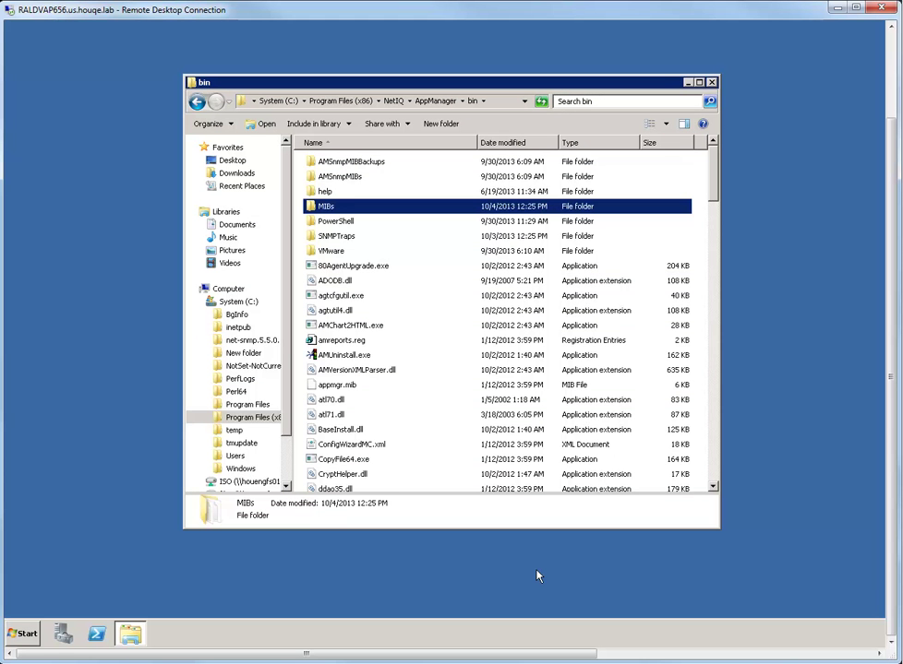
Check the AppManager bin\MIBs folder on RALDVAP656 for LSI-MegaRAID-SAS-MIB.mib and return to the bin folder
double_click(325, 207)
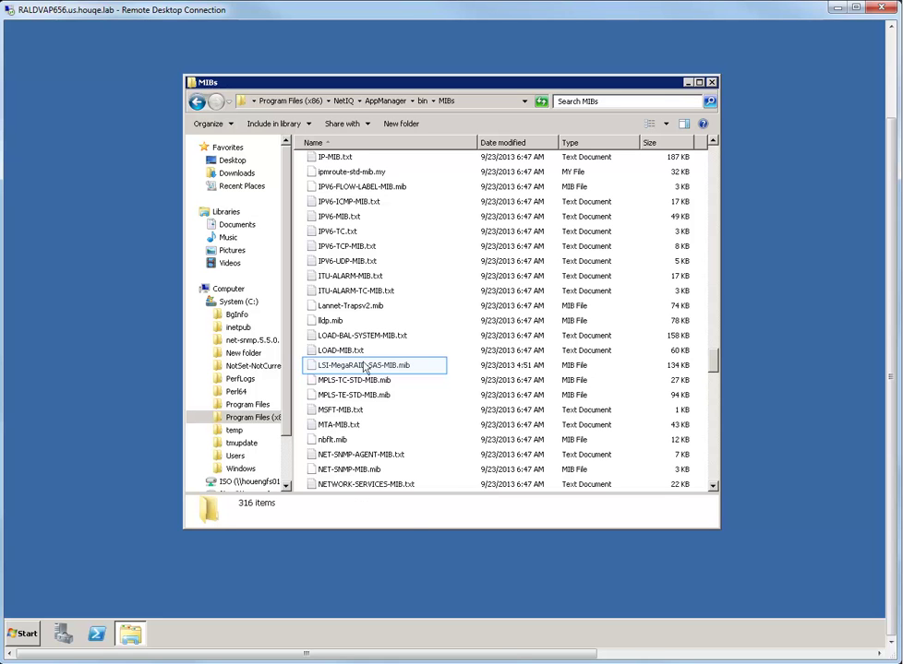
left_click(364, 368)
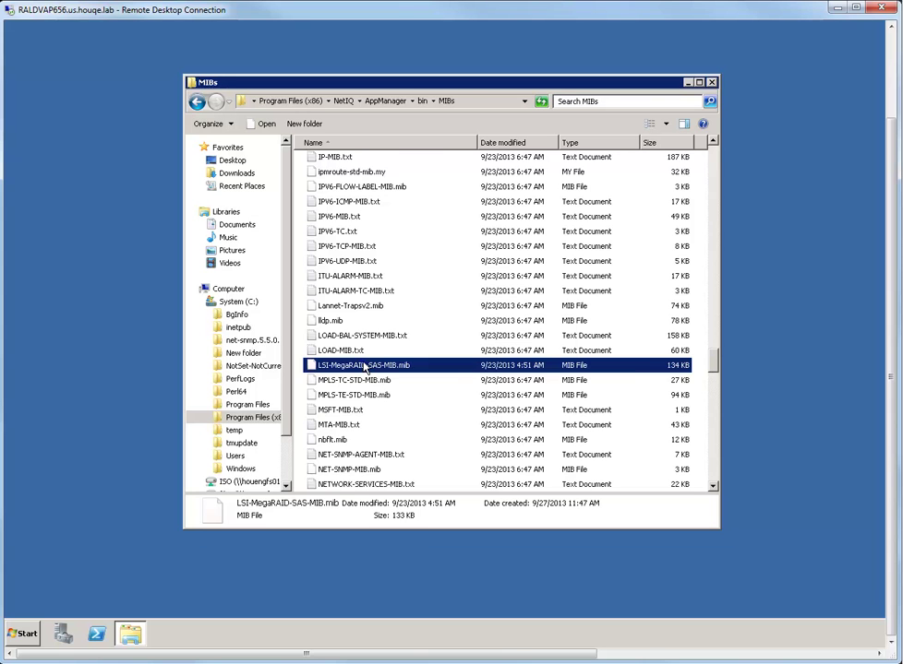
key("BackSpace")
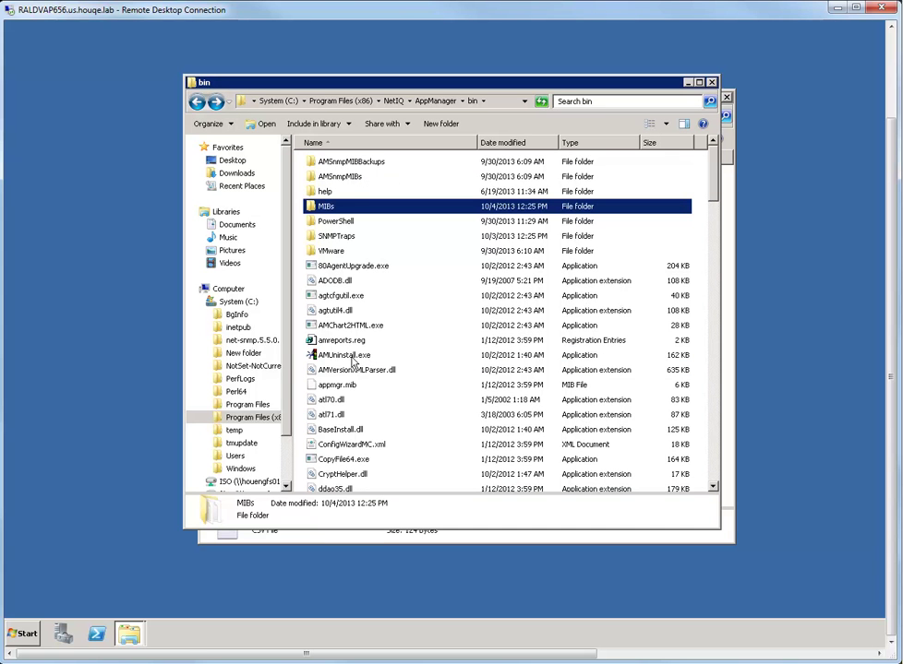
Open SNMPTraps_AlarmMappings.csv from the SNMPTraps folder and copy the objMapping line from NewObjMappingEntries.csv in the MegaRAID folder
double_click(333, 238)
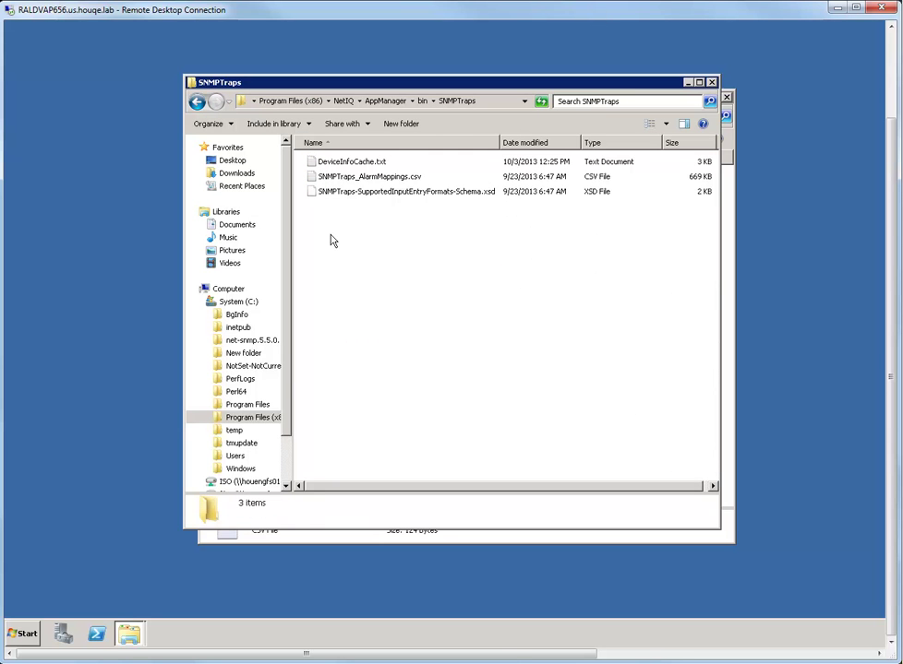
double_click(337, 176)
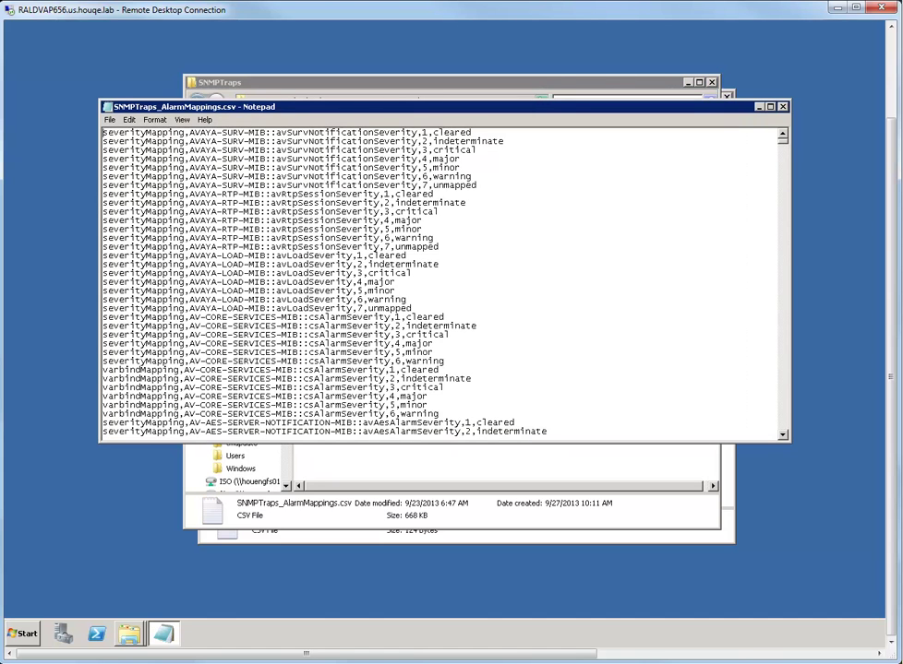
key("alt+Tab")
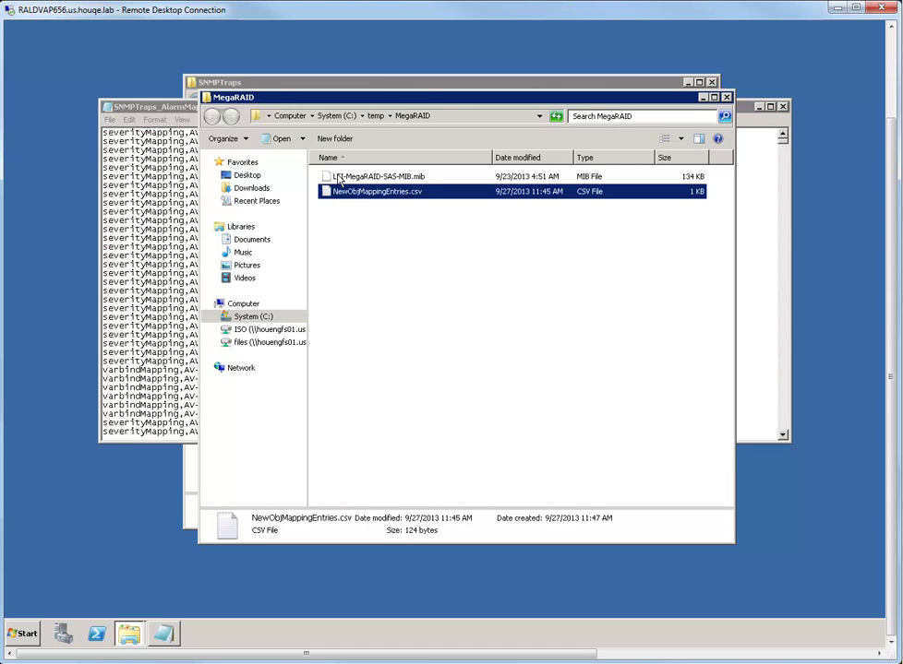
double_click(353, 193)
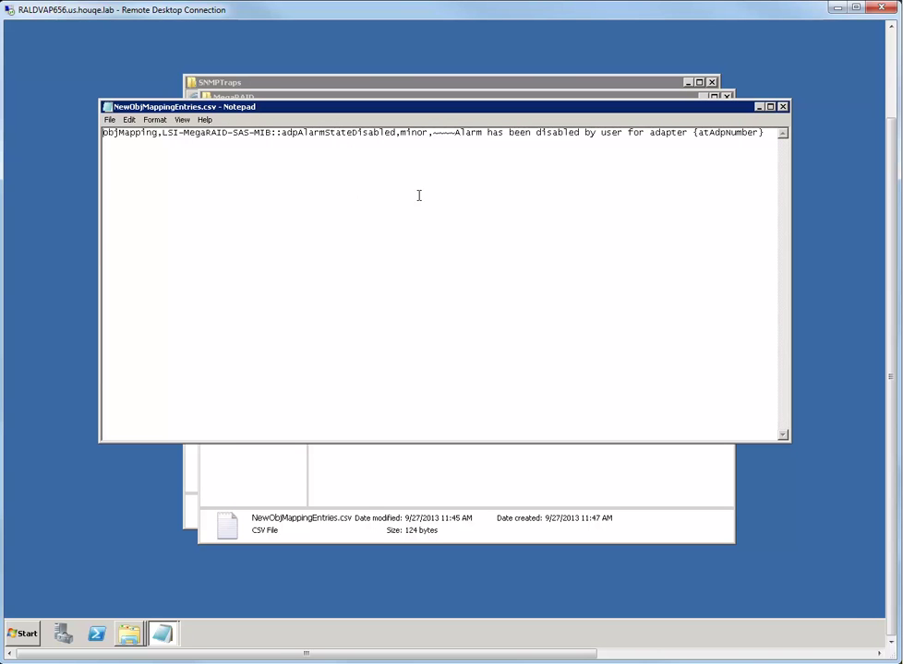
left_click_drag(765, 133, 54, 114)
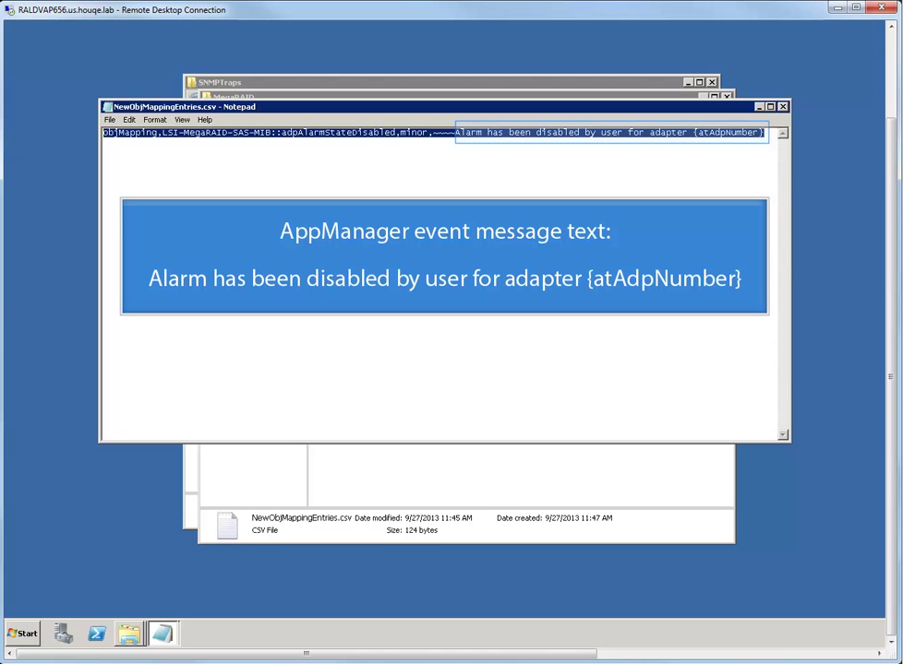
right_click(119, 134)
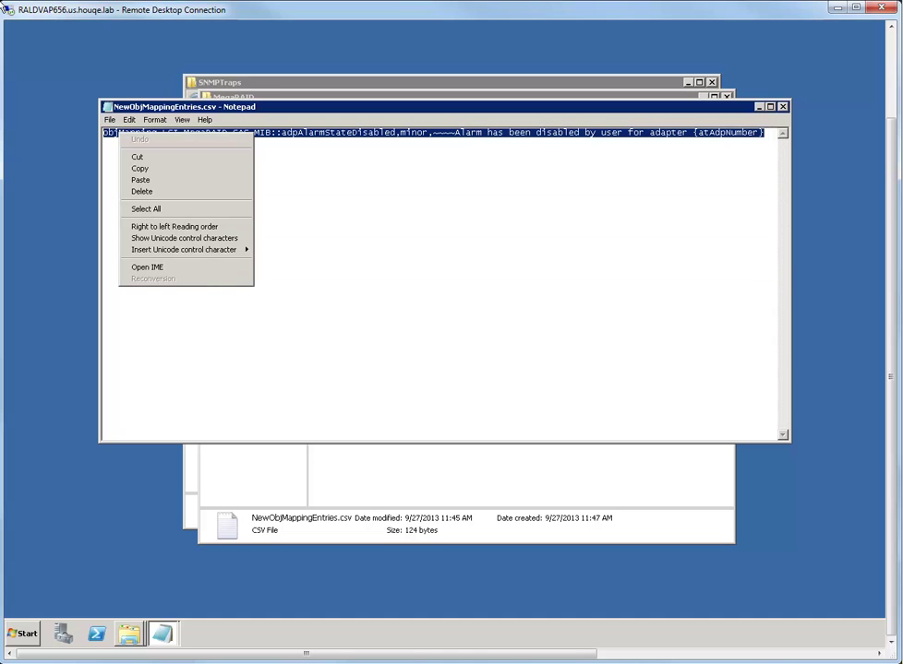
key("c")
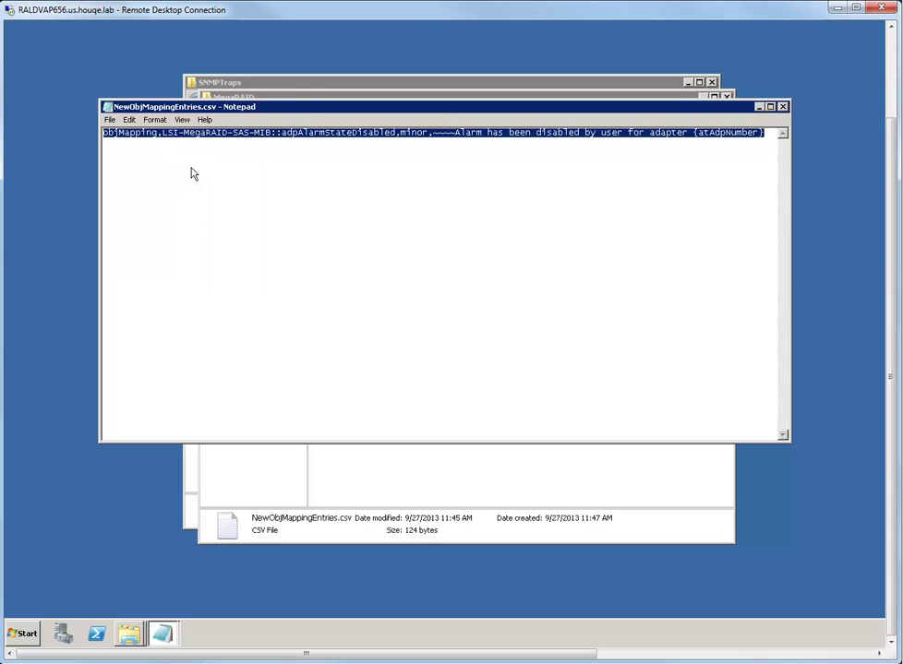
Insert the copied adpAlarmStateDisabled objMapping line at the start of SNMPTraps_AlarmMappings.csv and save the file
left_click(307, 85)
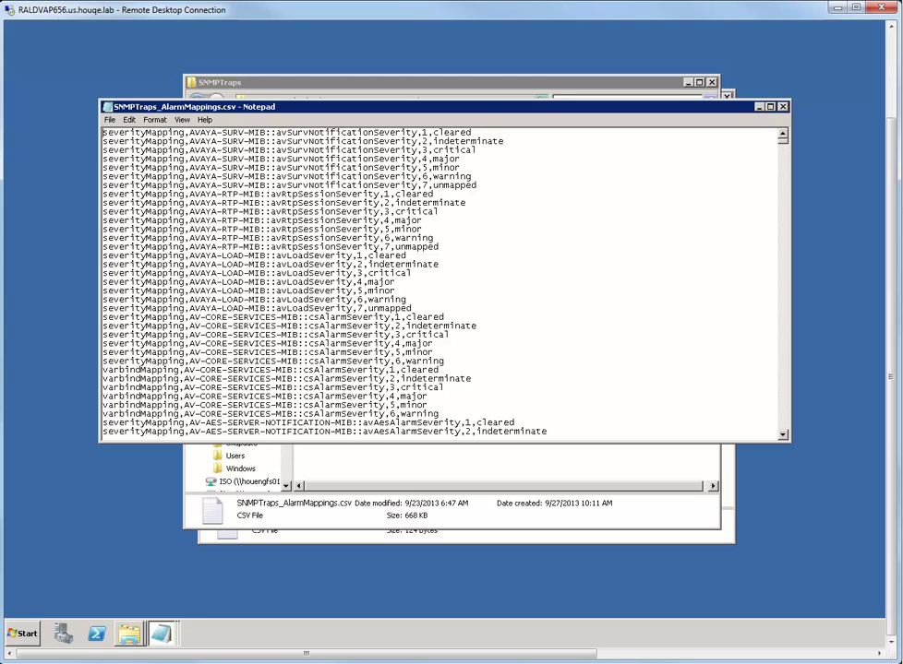
type("objMapping,LSI-MegaRAID-SAS-MIB::adpAlarmStateDisabled,minor,----Alarm has been disabled by user for adapter {atAdpNumber}")
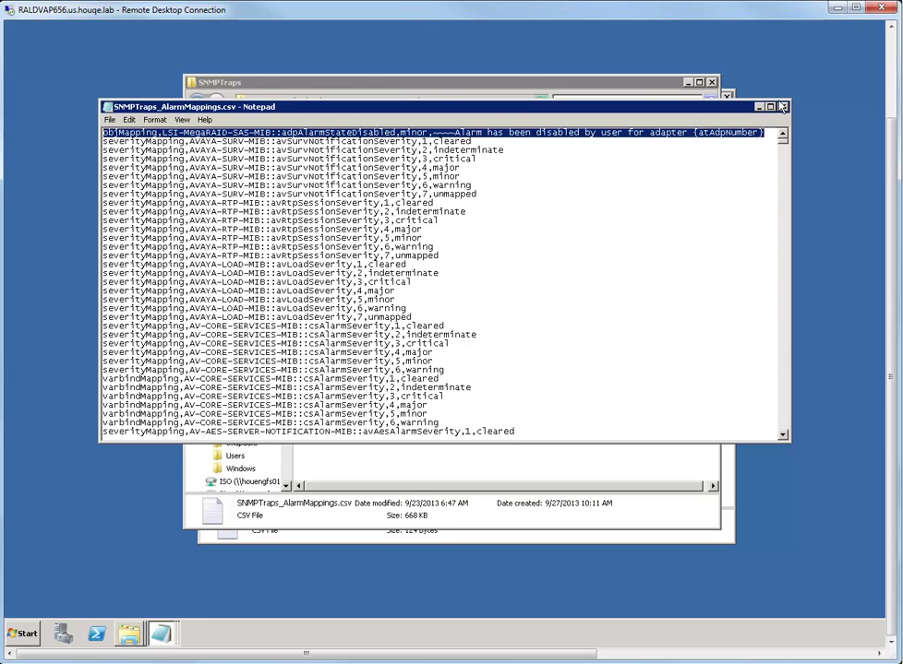
key("ctrl+s")
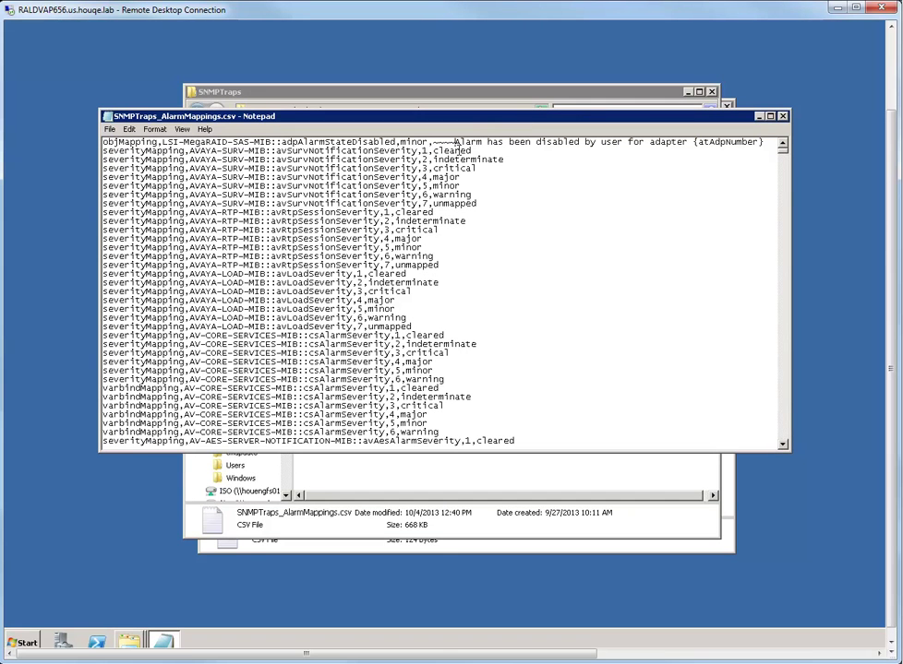
Change the new entry's message text to "Warning: The alarm has been disabled by user for adapter {atAdpNumber}"
left_click(454, 142)
type("warning")
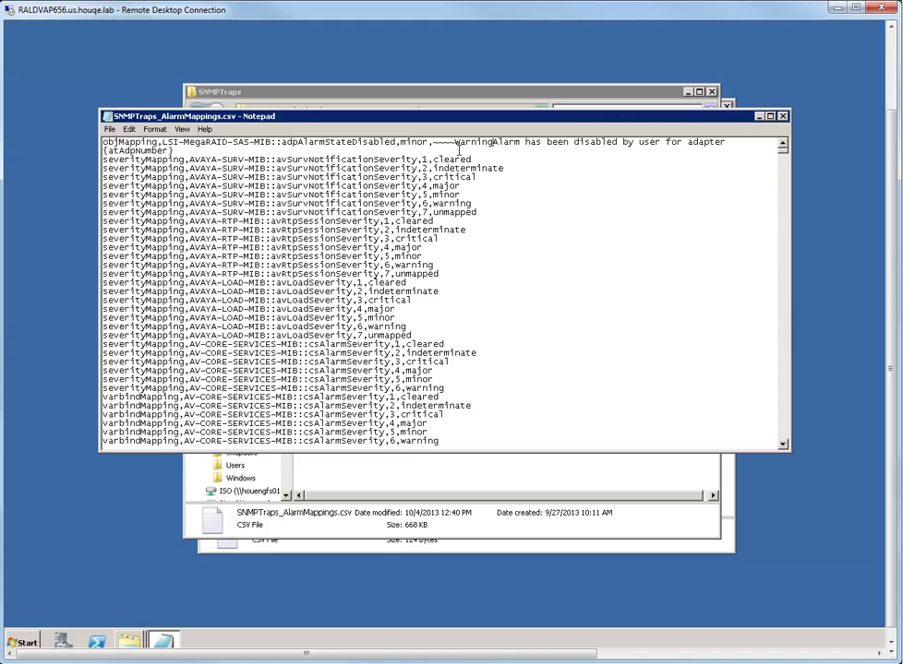
type(": The")
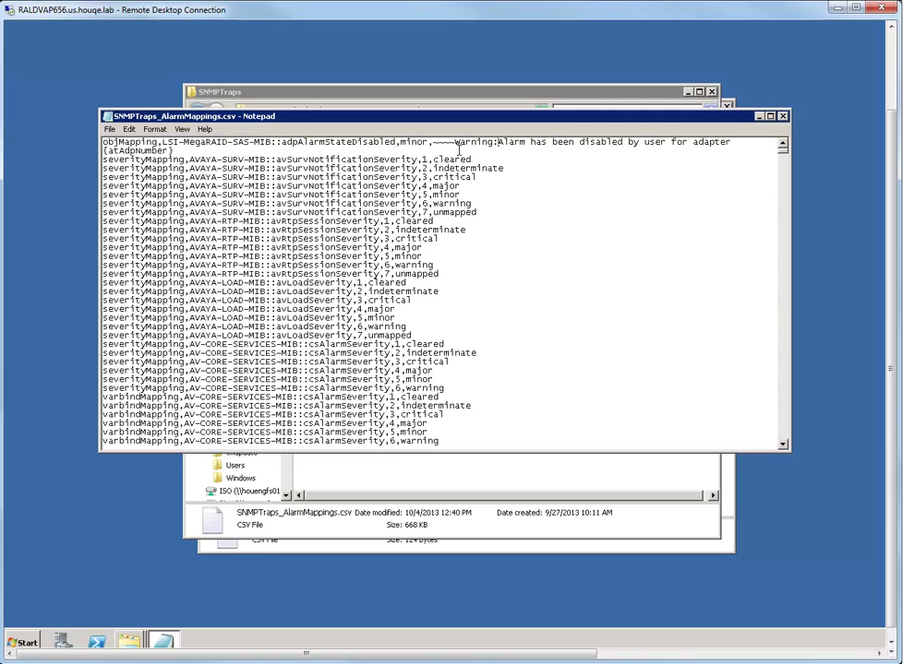
left_click(528, 142)
key("BackSpace")
type("a")
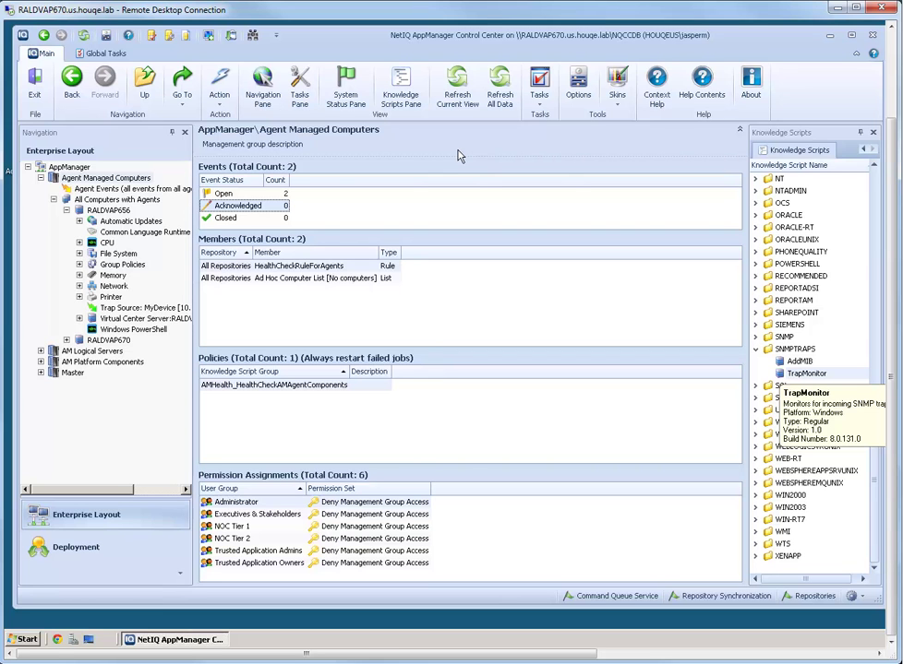
Create a TrapMonitor job on RALDVAP656 that monitors devices not yet discovered and discovers new devices when traps are received
left_click_drag(696, 349, 111, 218)
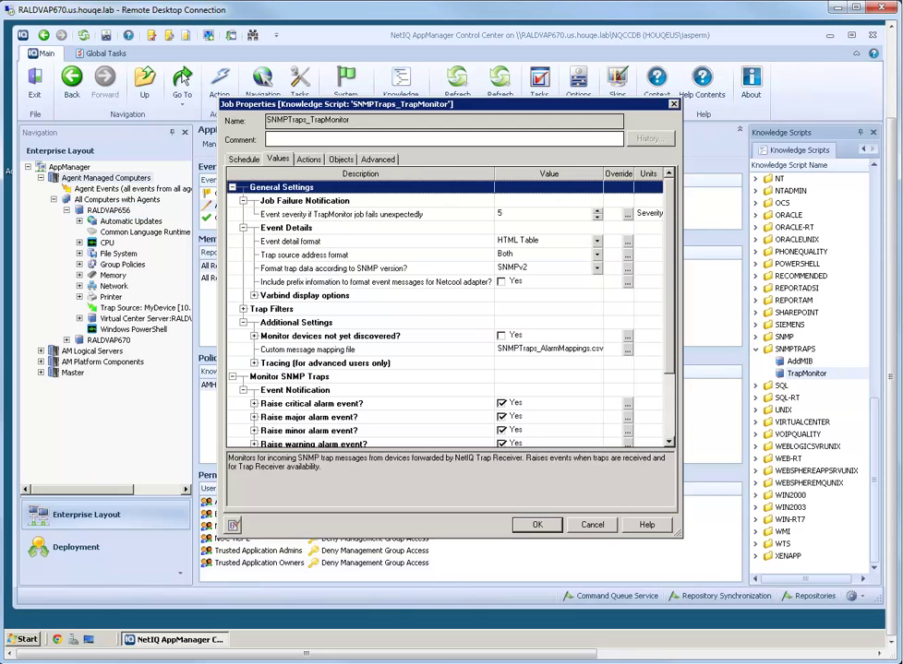
left_click(256, 337)
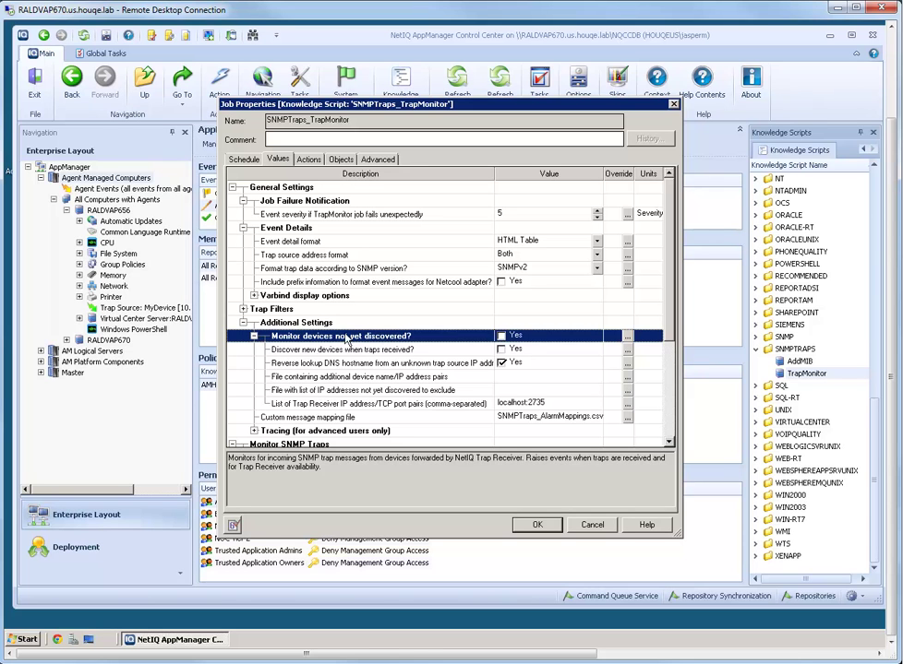
left_click(501, 336)
left_click(501, 350)
Review the event severity for minor alarms and submit the TrapMonitor job
scroll(460, 399, "down", 4)
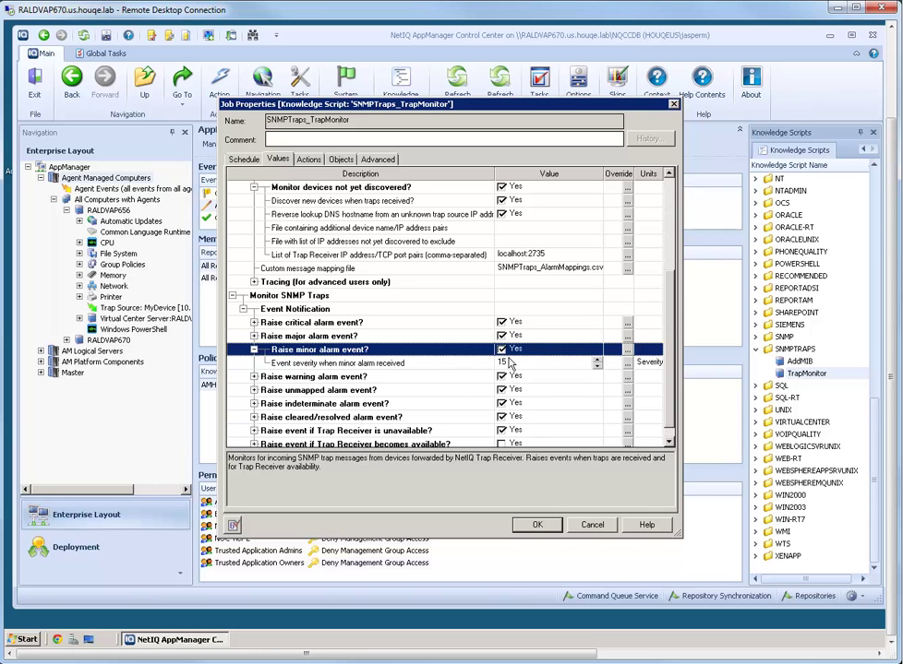
left_click(513, 363)
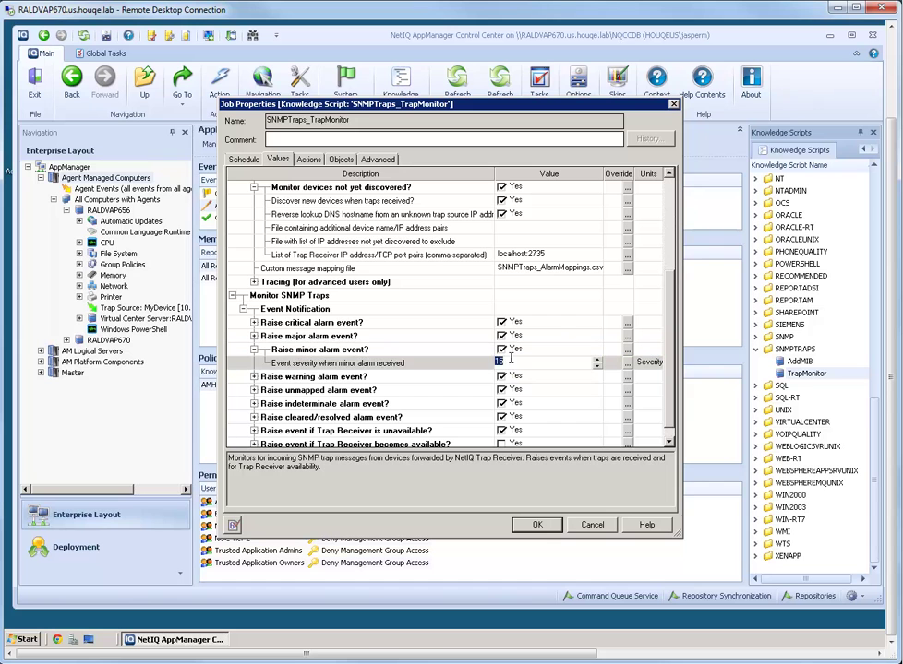
left_click(513, 363)
left_click(538, 524)
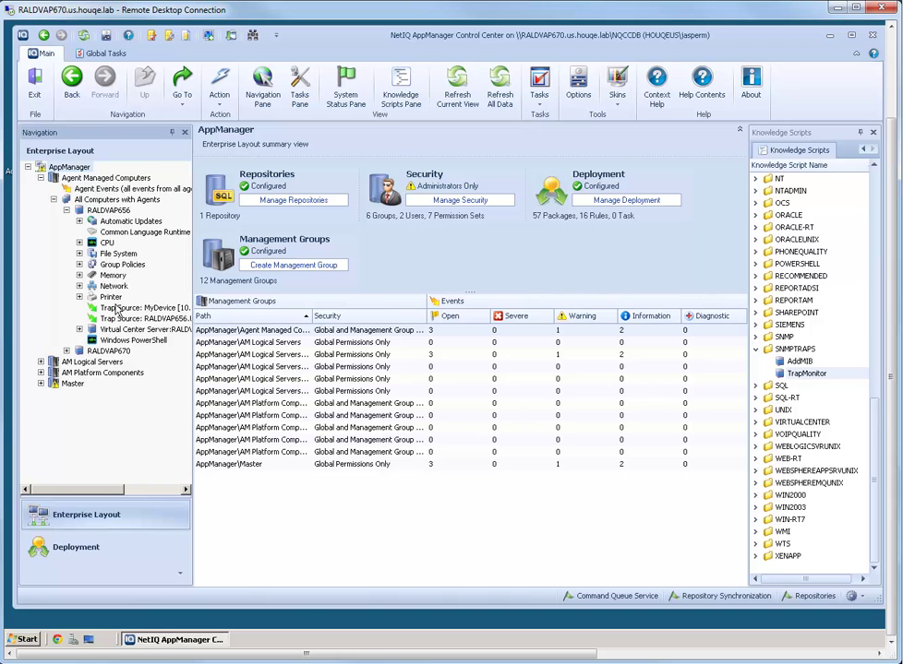
View the RALDVAP656 trap source and open the properties of the child Warning event in the Master group's events
left_click(118, 321)
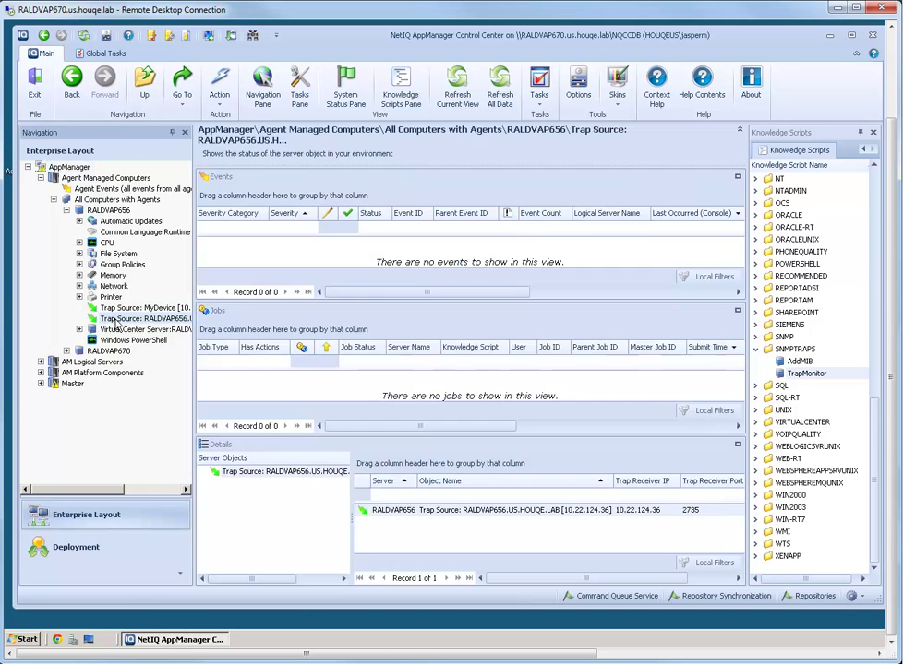
left_click(53, 388)
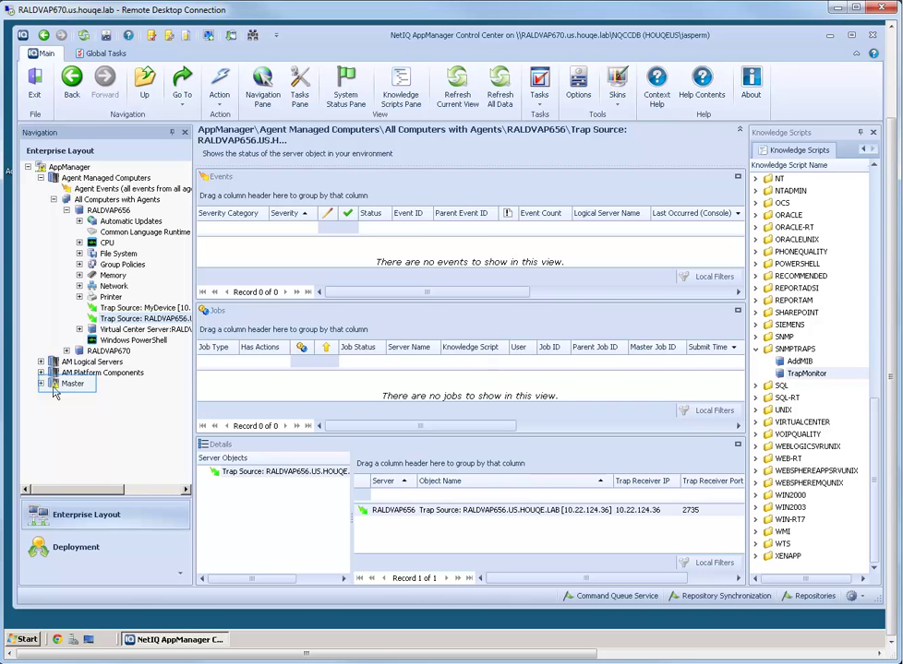
double_click(53, 388)
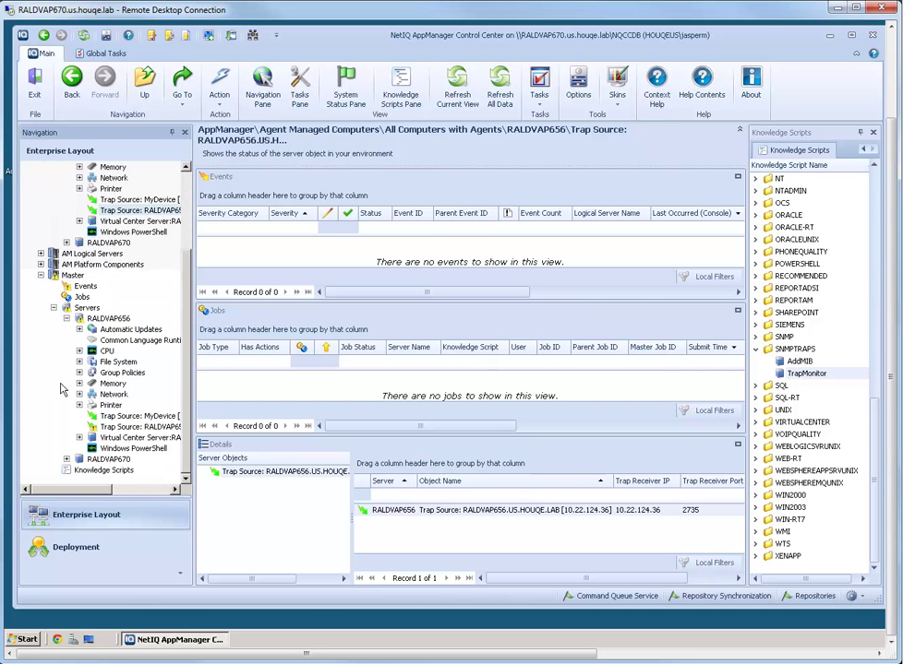
left_click(80, 288)
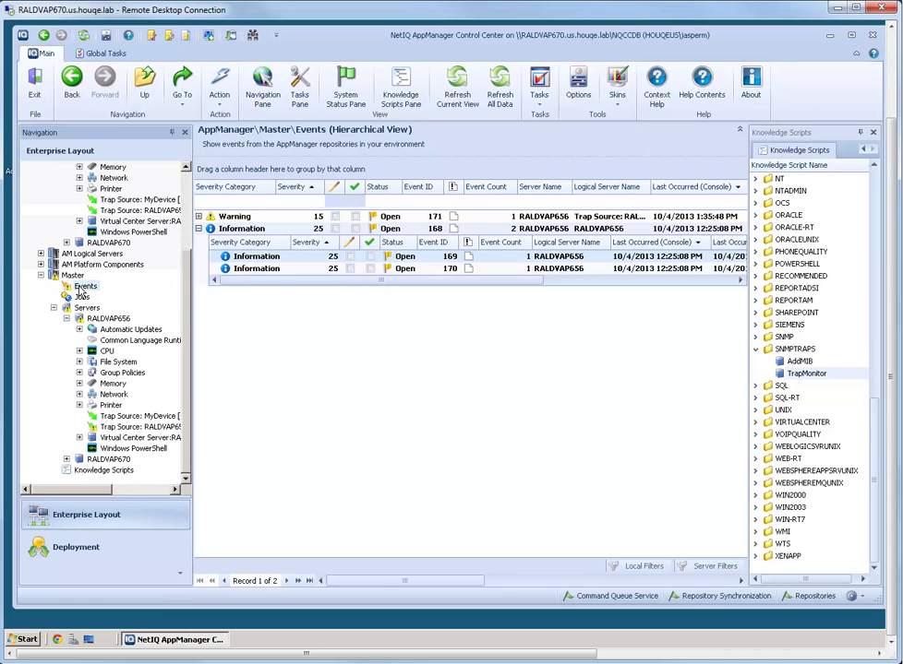
left_click(198, 216)
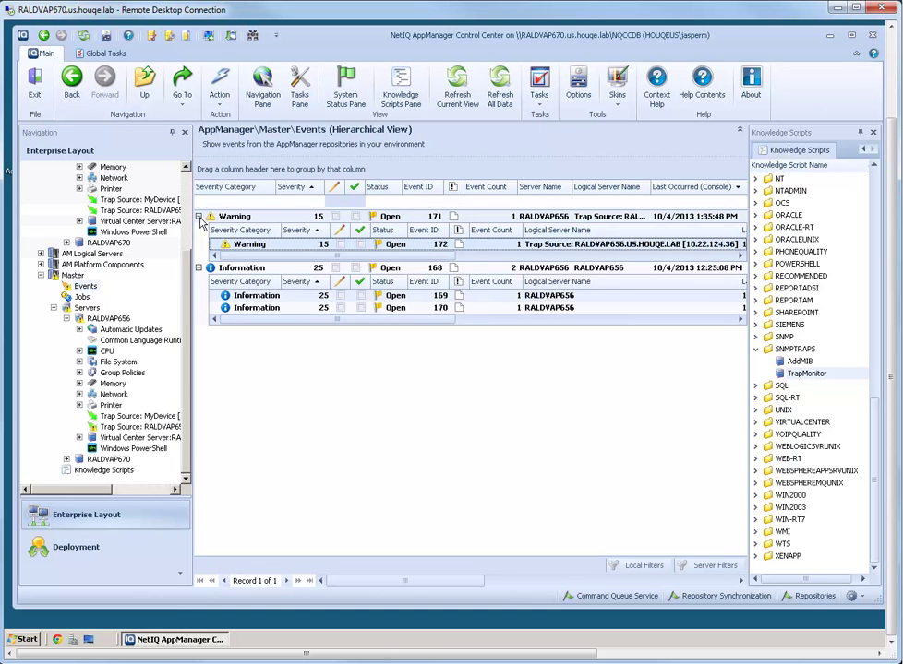
double_click(532, 245)
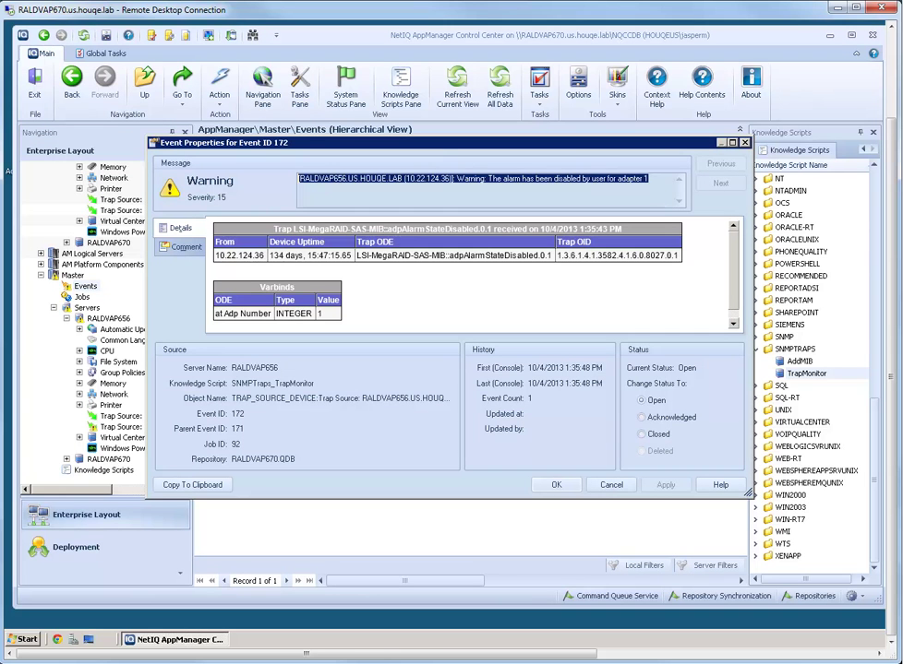